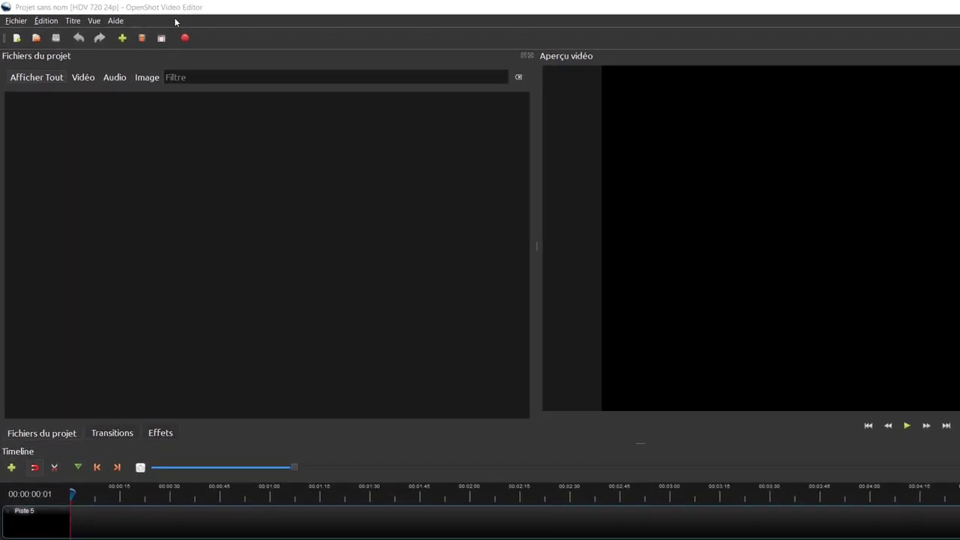
- Set the project profile to HD 1080p 50 fps (1920x1080)
{"action": "left_click", "coordinate": [177, 18]}
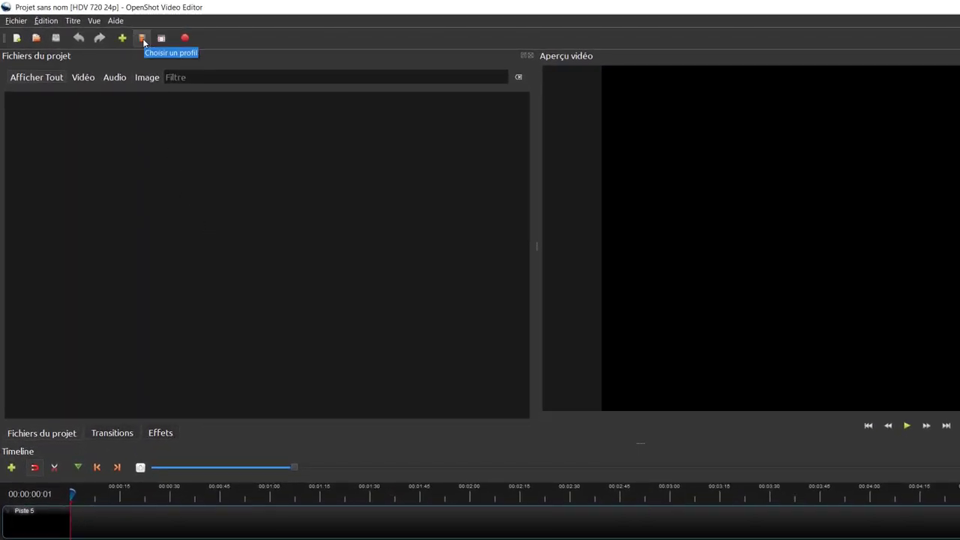
{"action": "left_click", "coordinate": [142, 39]}
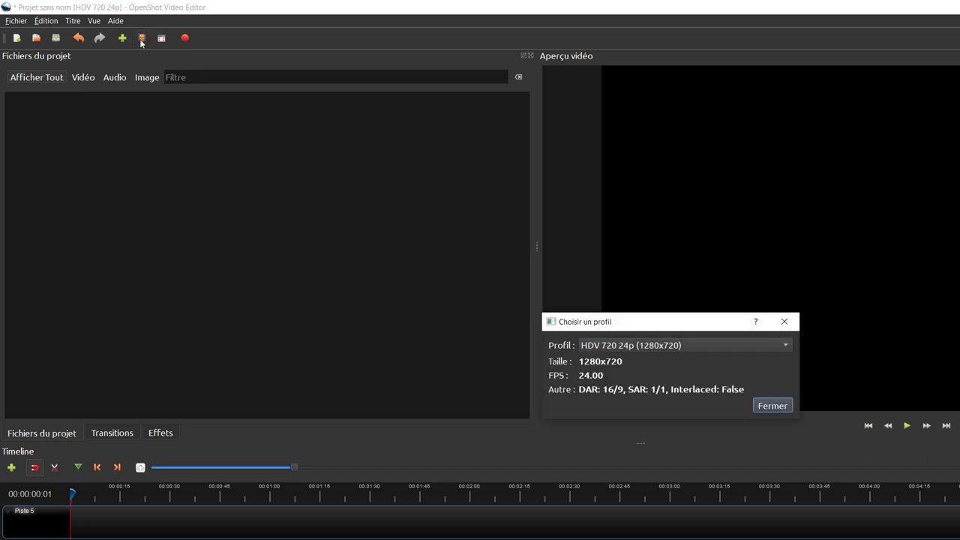
{"action": "left_click", "coordinate": [786, 346]}
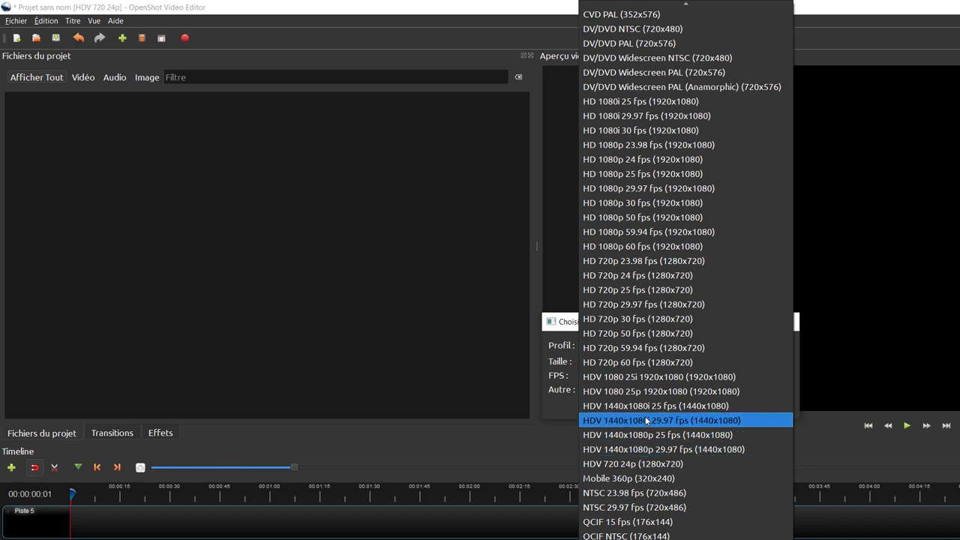
{"action": "left_click", "coordinate": [608, 218]}
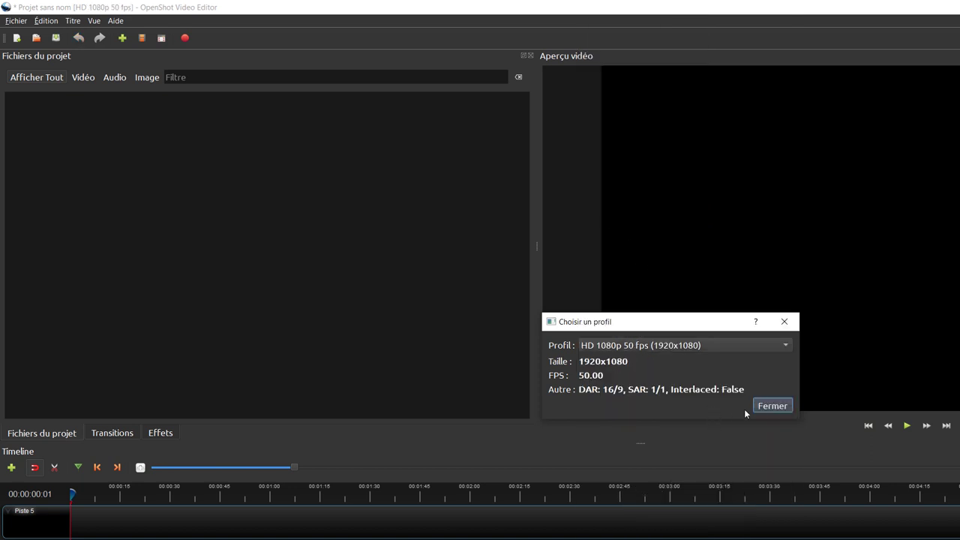
{"action": "left_click", "coordinate": [780, 407]}
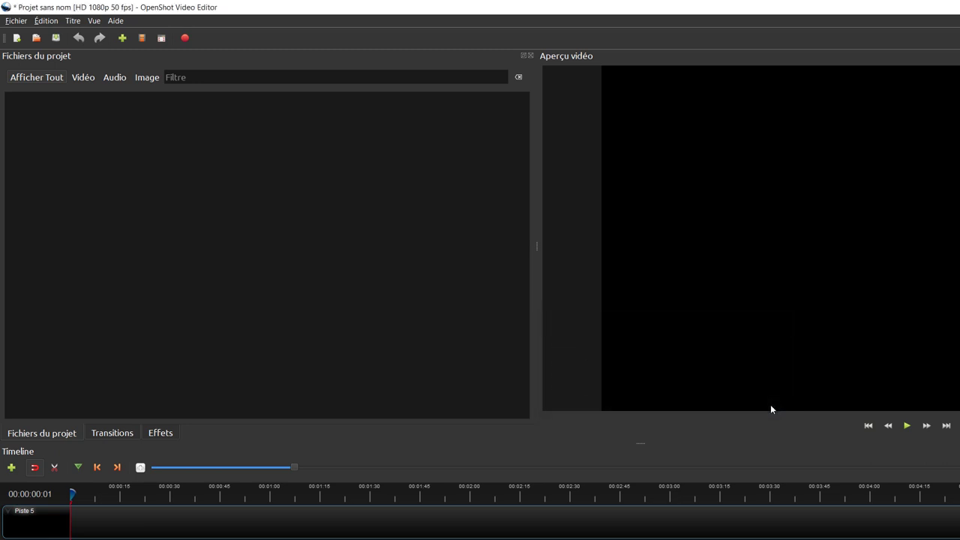
- Import all the images and MP4 videos from the "test fond vert" folder on the Desktop (Bureau) into the project
{"action": "left_click", "coordinate": [122, 38]}
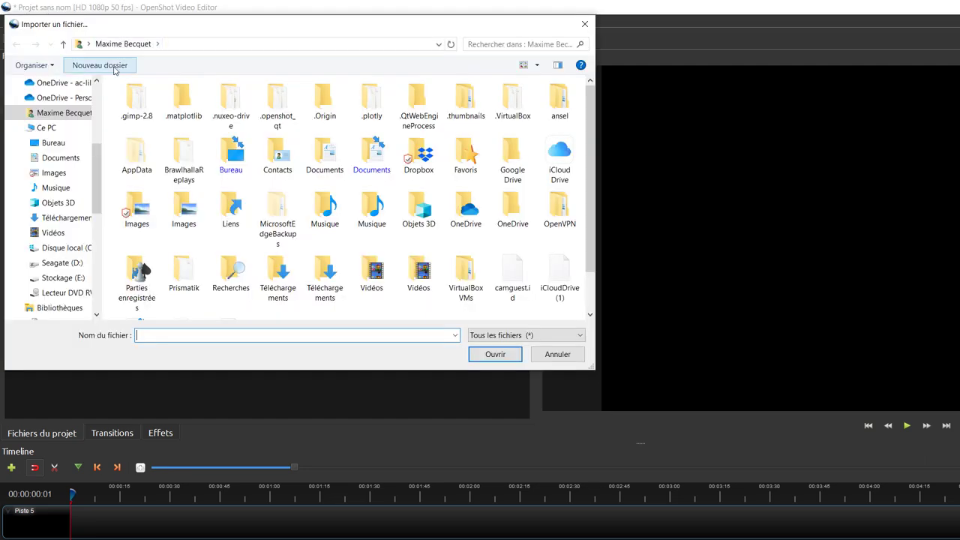
{"action": "left_click", "coordinate": [50, 103]}
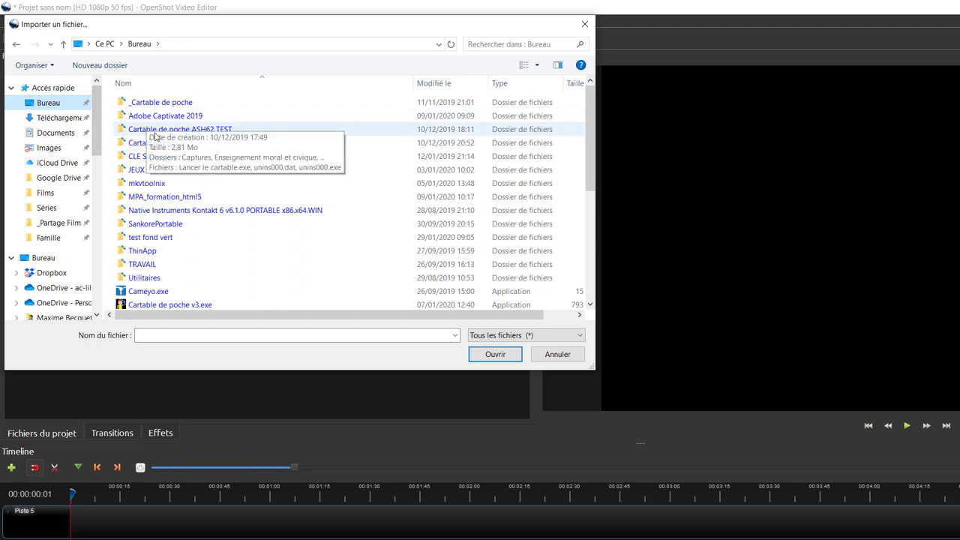
{"action": "double_click", "coordinate": [154, 237]}
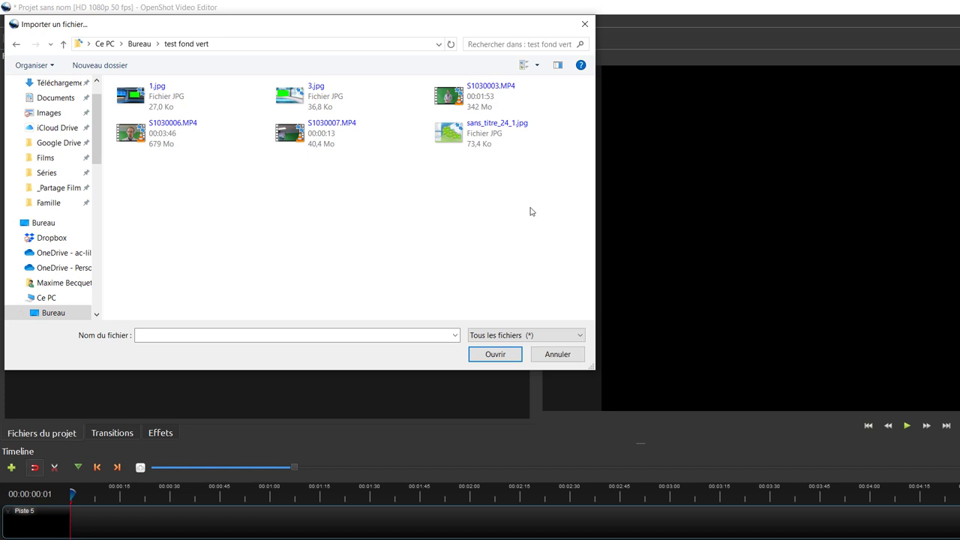
{"action": "left_click_drag", "start_coordinate": [534, 210], "coordinate": [108, 84]}
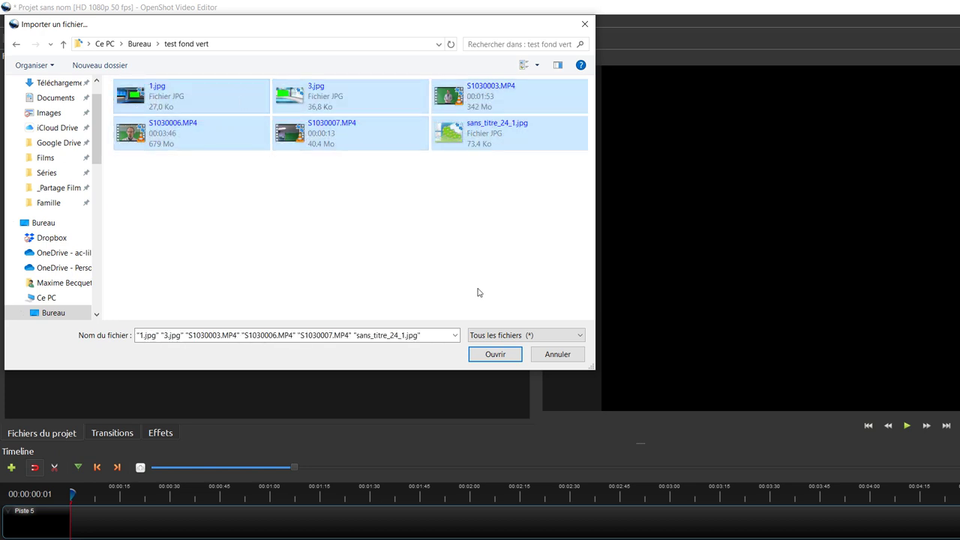
{"action": "left_click", "coordinate": [493, 356]}
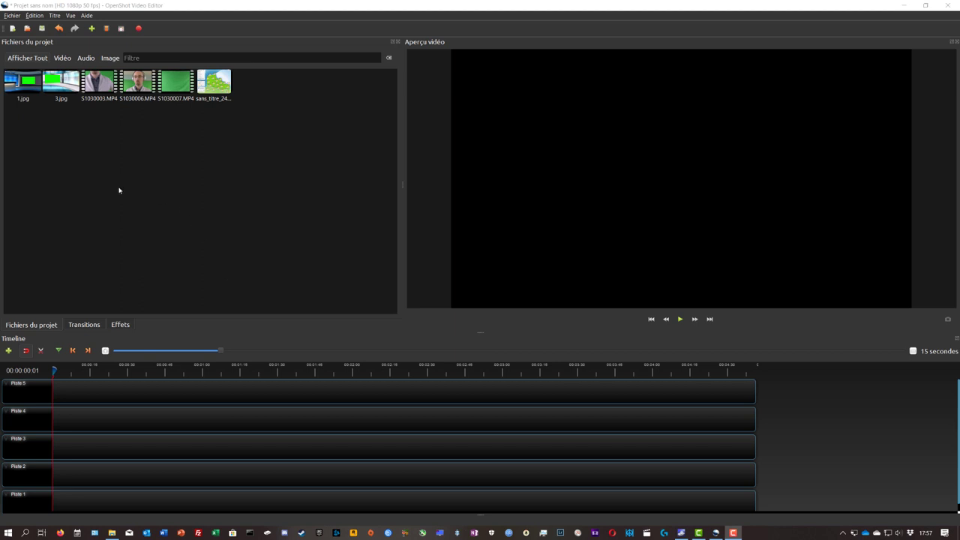
- Place 1.jpg at the start of Piste 1, extended to about 1:13, and S1030003.MP4 at the start of Piste 2
{"action": "scroll", "coordinate": [88, 448], "scroll_direction": "down", "scroll_amount": 1}
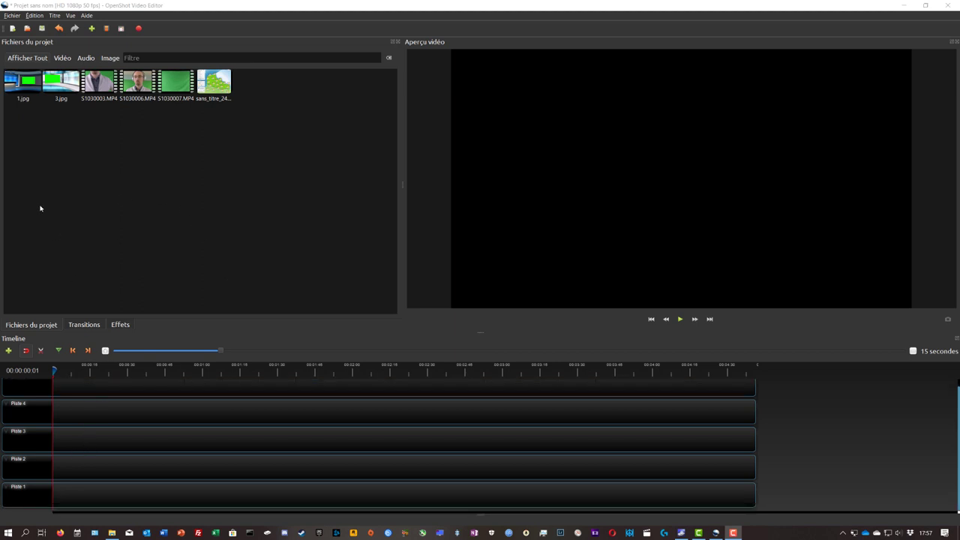
{"action": "left_click", "coordinate": [16, 79]}
{"action": "left_click_drag", "start_coordinate": [17, 80], "coordinate": [237, 489]}
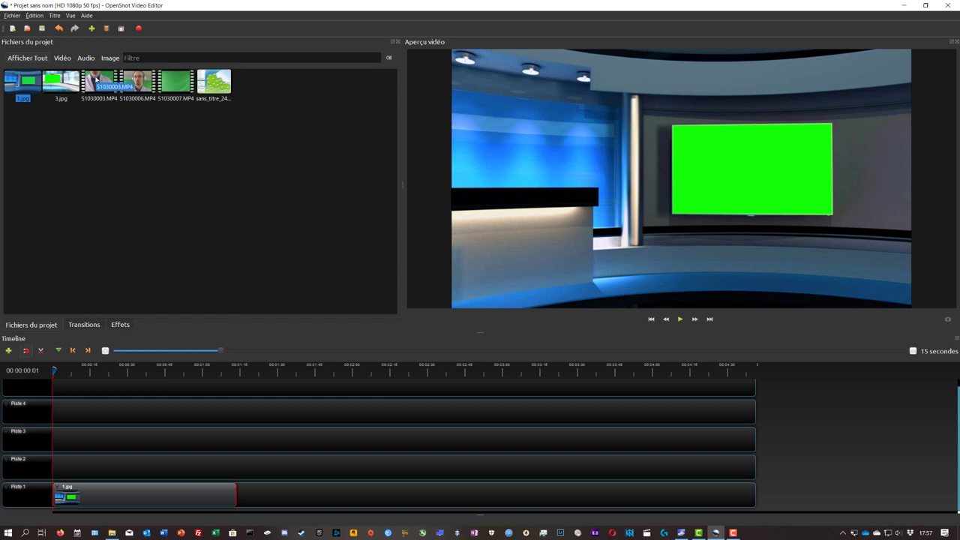
{"action": "left_click_drag", "start_coordinate": [96, 80], "coordinate": [105, 472]}
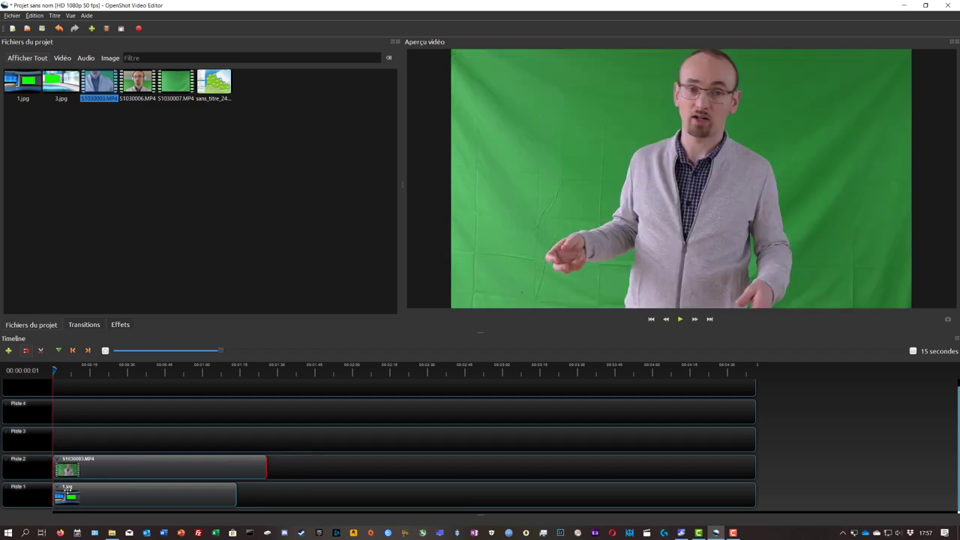
- Apply the Chrominance (Fond vert) effect to the S1030003.MP4 clip on Piste 2
{"action": "left_click", "coordinate": [105, 468]}
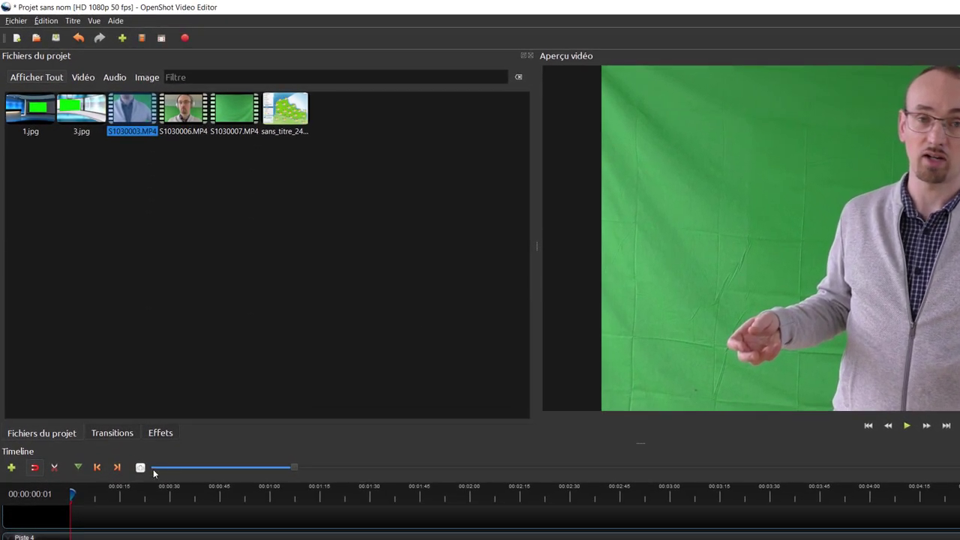
{"action": "left_click", "coordinate": [160, 434]}
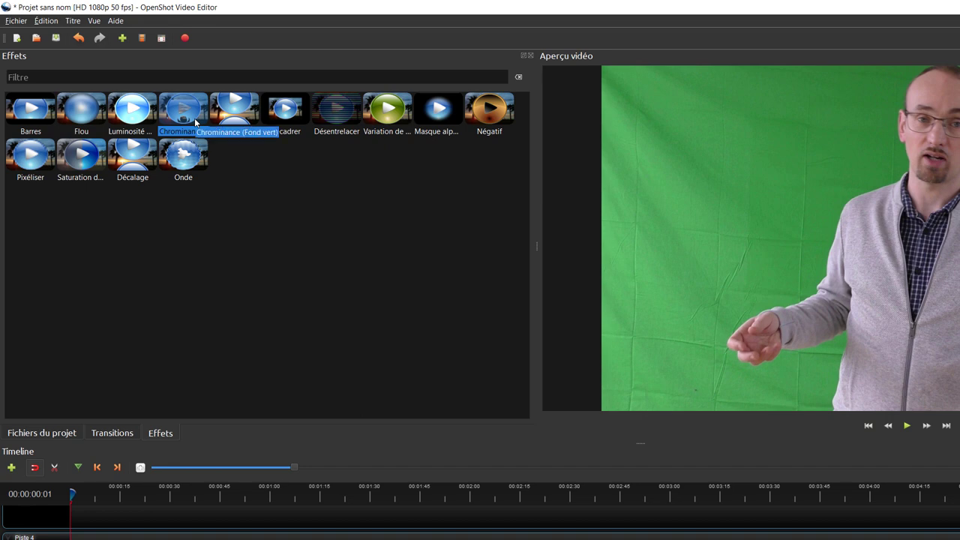
{"action": "left_click_drag", "start_coordinate": [194, 118], "coordinate": [138, 472]}
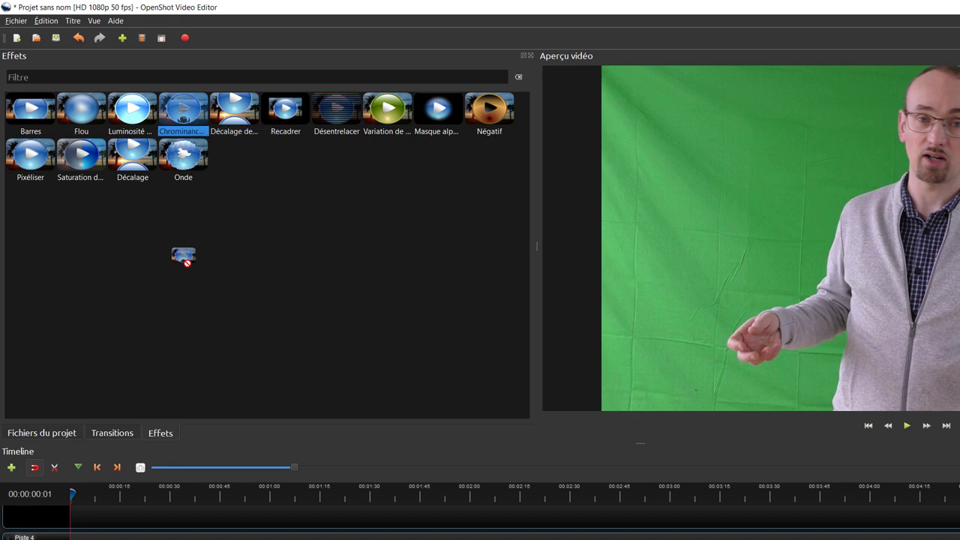
{"action": "left_click_drag", "start_coordinate": [105, 357], "coordinate": [107, 465]}
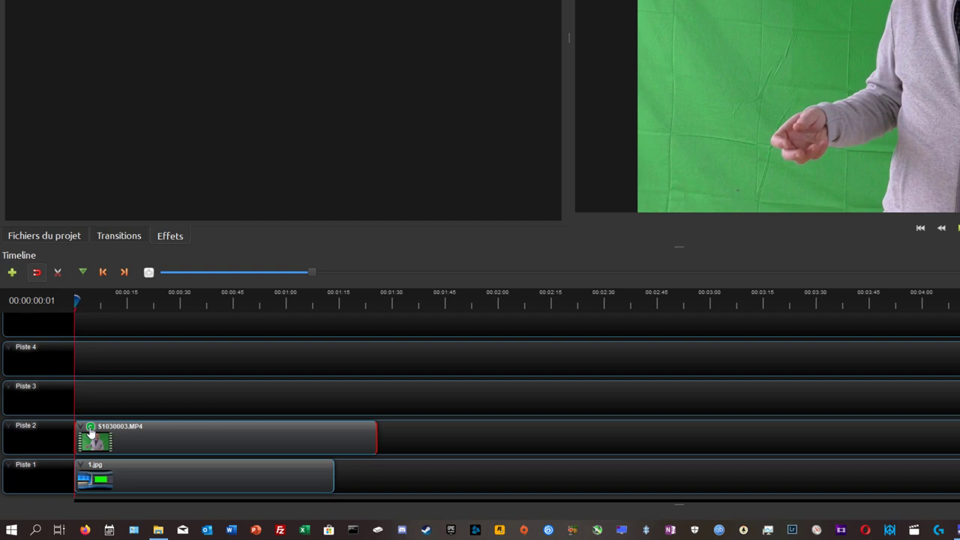
- In the Chrominance effect's properties, set the key colour to #379643, sampled from the green backdrop in the video preview
{"action": "right_click", "coordinate": [91, 432]}
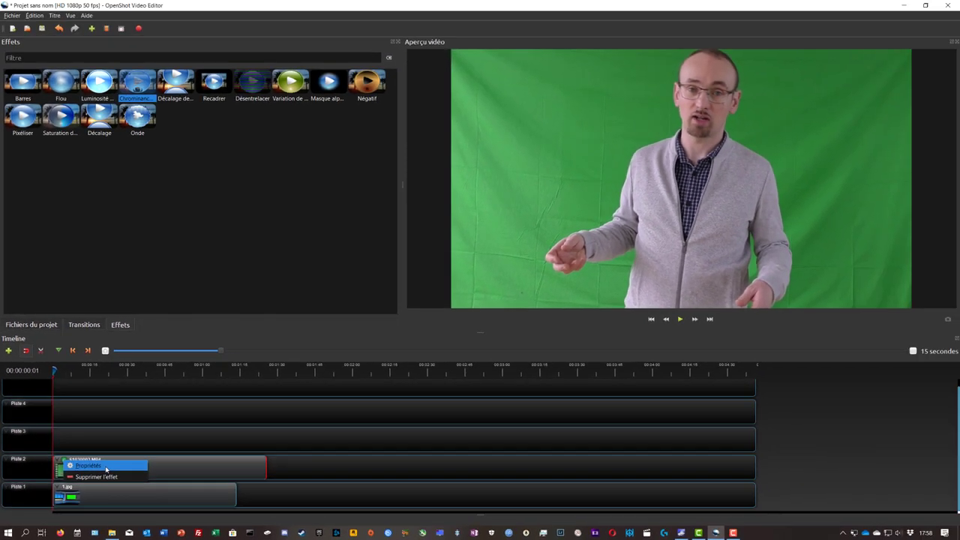
{"action": "left_click", "coordinate": [105, 469]}
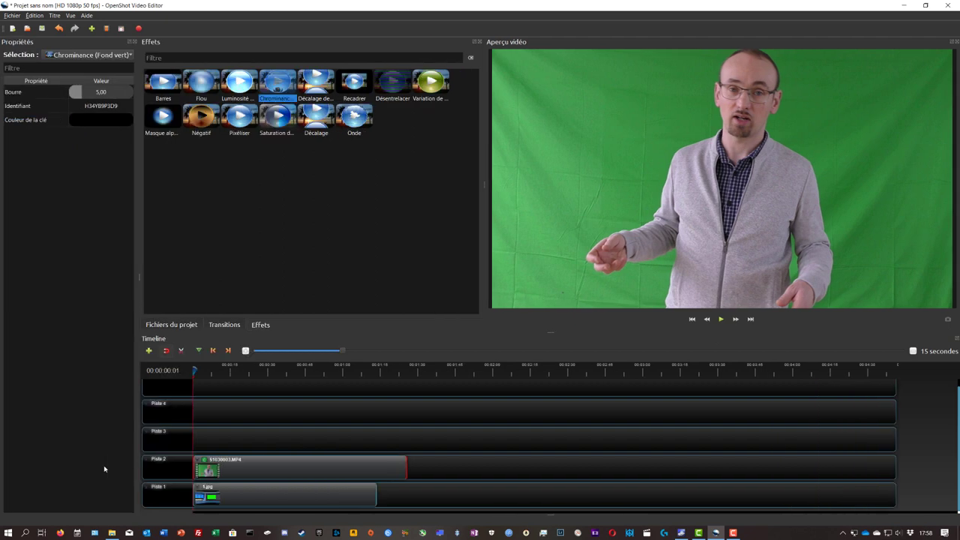
{"action": "double_click", "coordinate": [86, 124]}
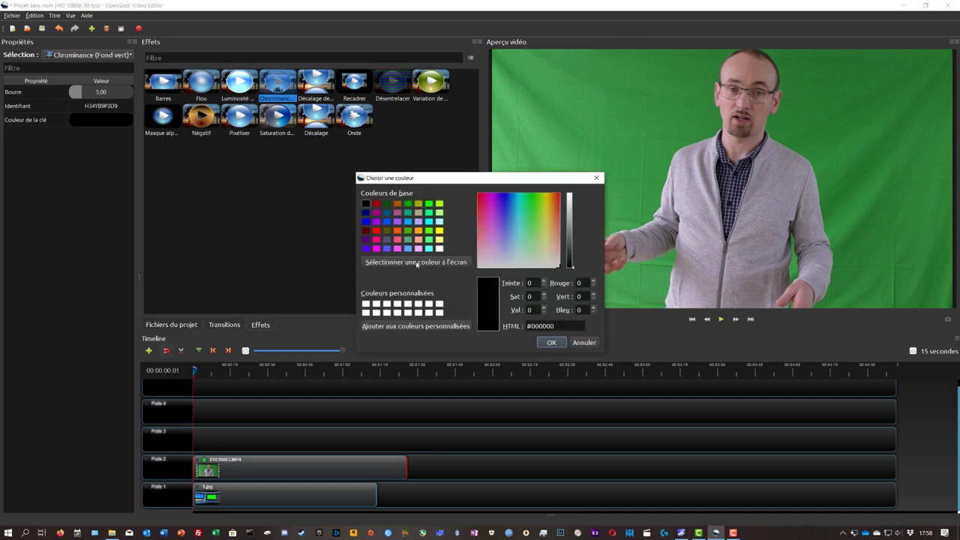
{"action": "left_click", "coordinate": [417, 264]}
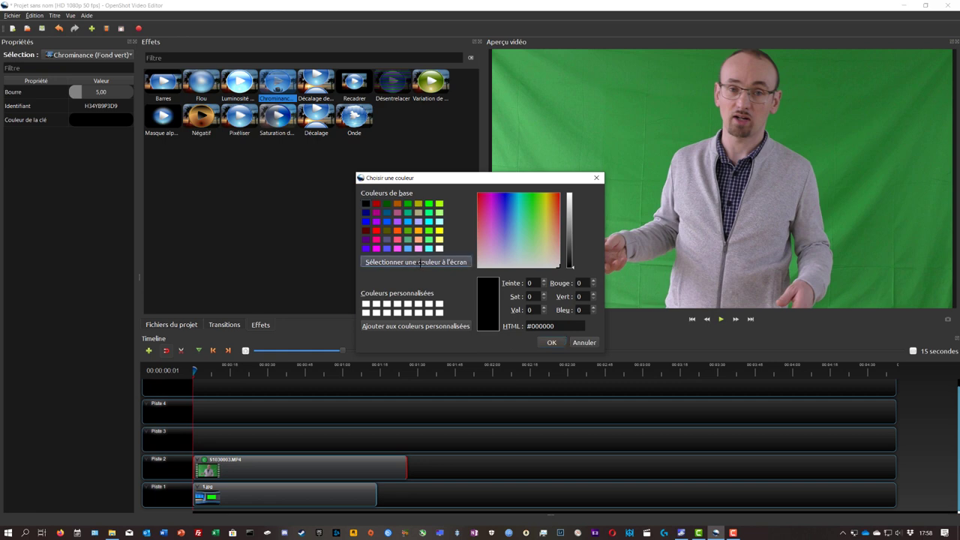
{"action": "left_click", "coordinate": [632, 131]}
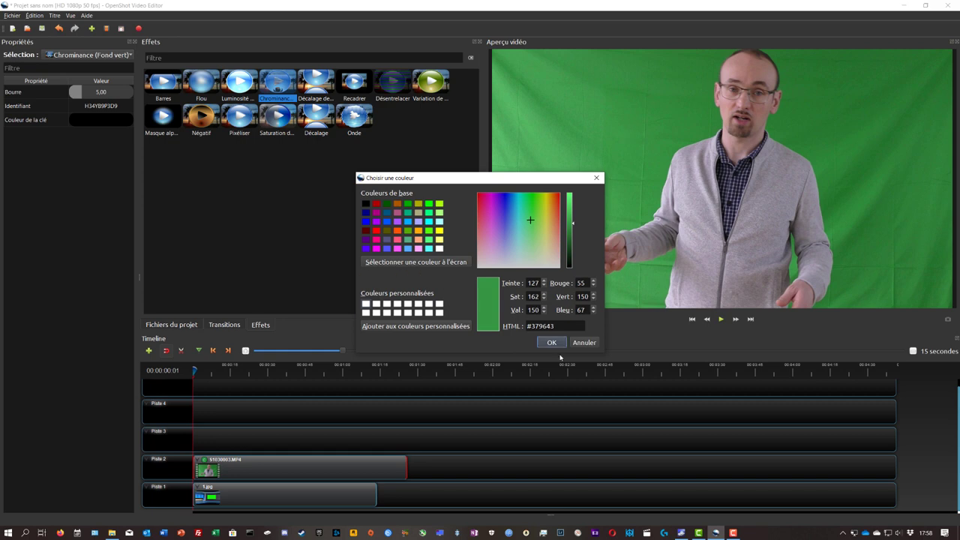
{"action": "left_click", "coordinate": [551, 342]}
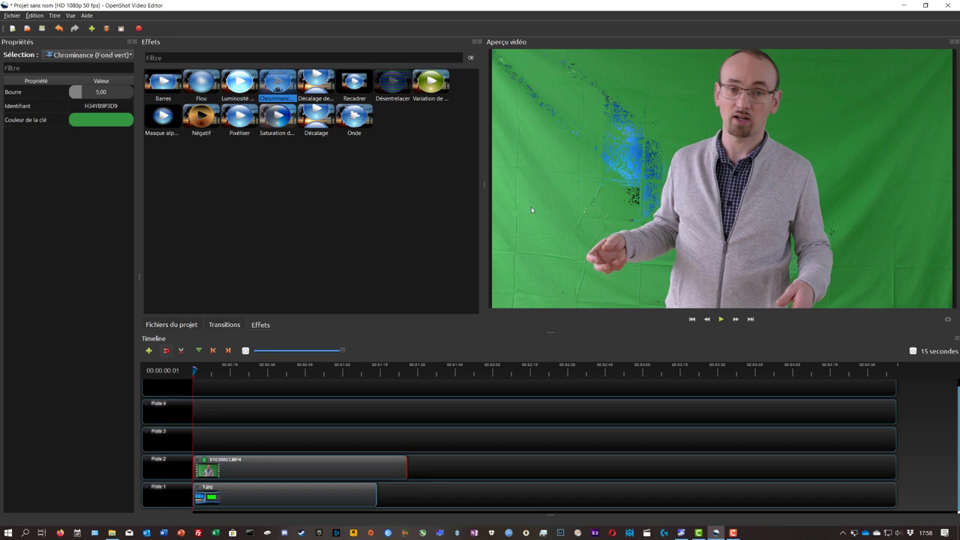
- Raise the Chrominance effect's Bourre value to 100
{"action": "left_click", "coordinate": [80, 93]}
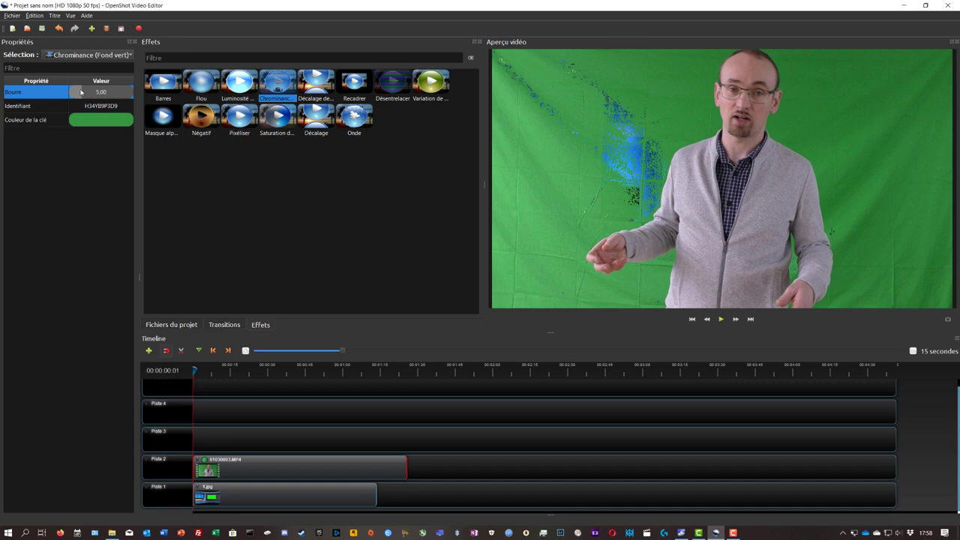
{"action": "left_click_drag", "start_coordinate": [83, 92], "coordinate": [149, 97]}
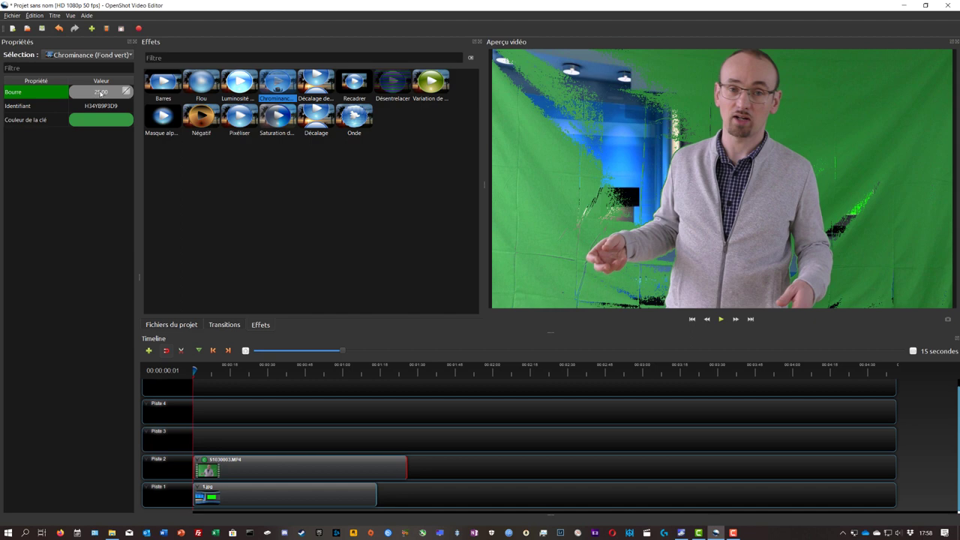
{"action": "double_click", "coordinate": [101, 93]}
{"action": "type", "text": "100"}
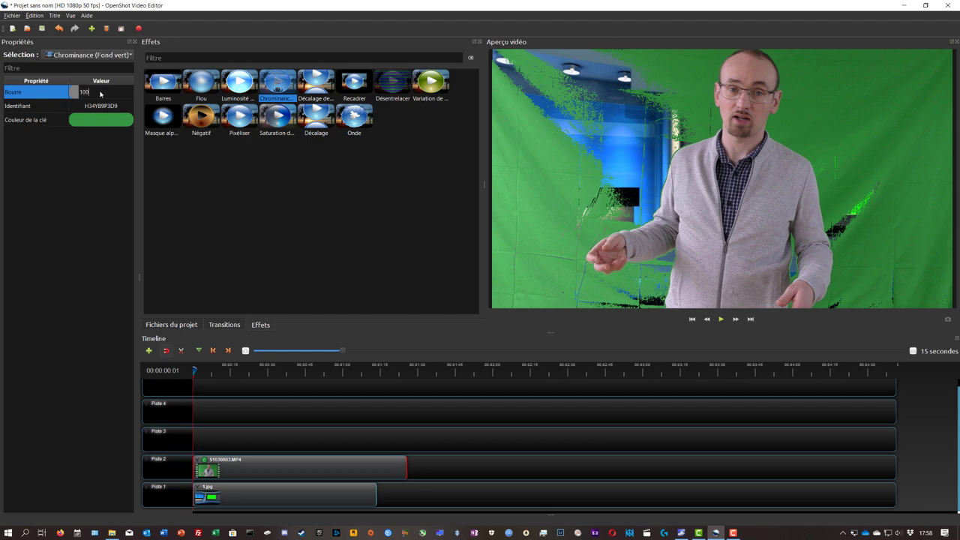
{"action": "key", "text": "Return"}
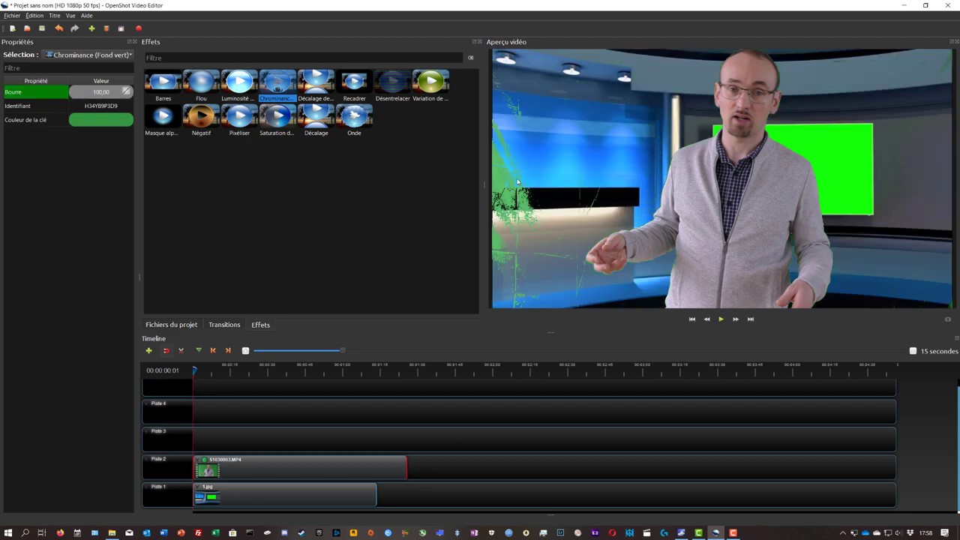
- Try Bourre values of 120 and 130 on the Chrominance effect
{"action": "double_click", "coordinate": [98, 92]}
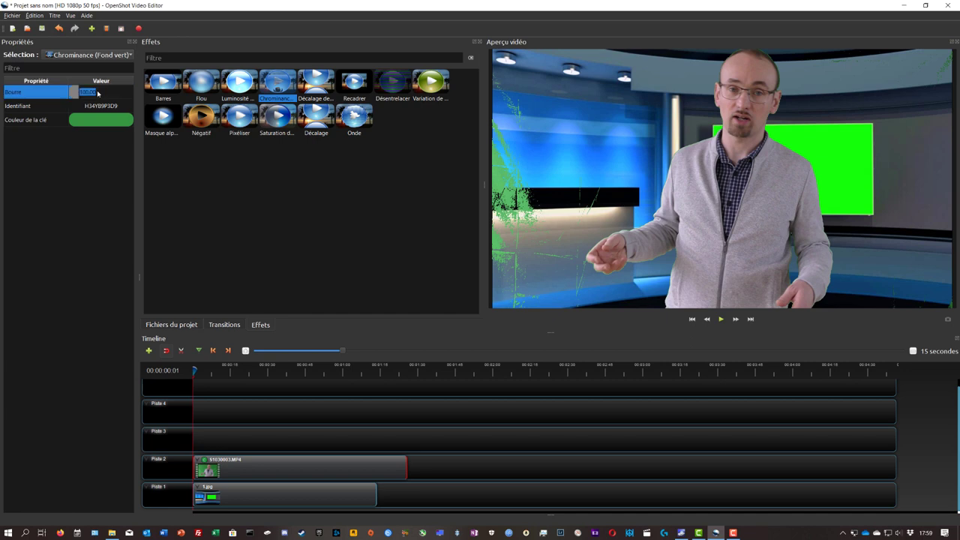
{"action": "type", "text": "120"}
{"action": "key", "text": "Return"}
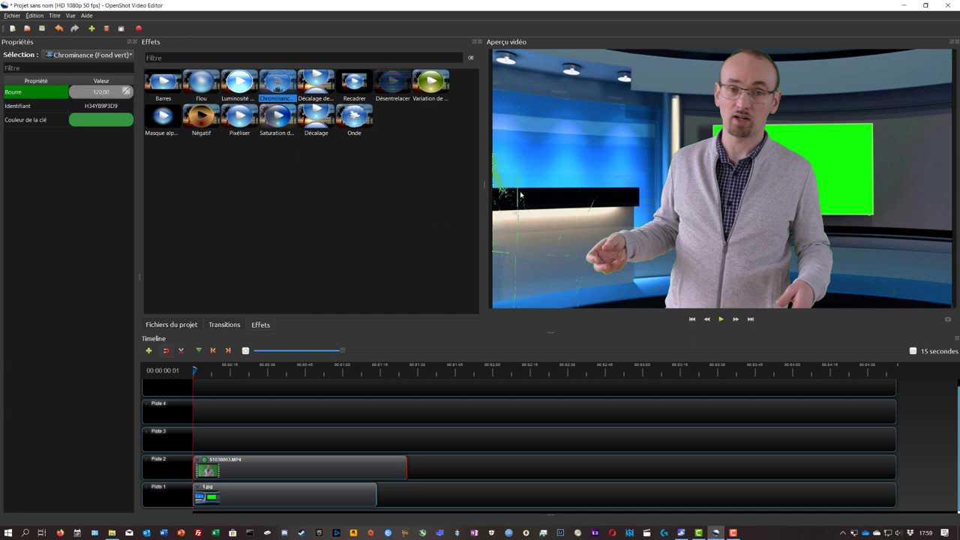
{"action": "double_click", "coordinate": [102, 95]}
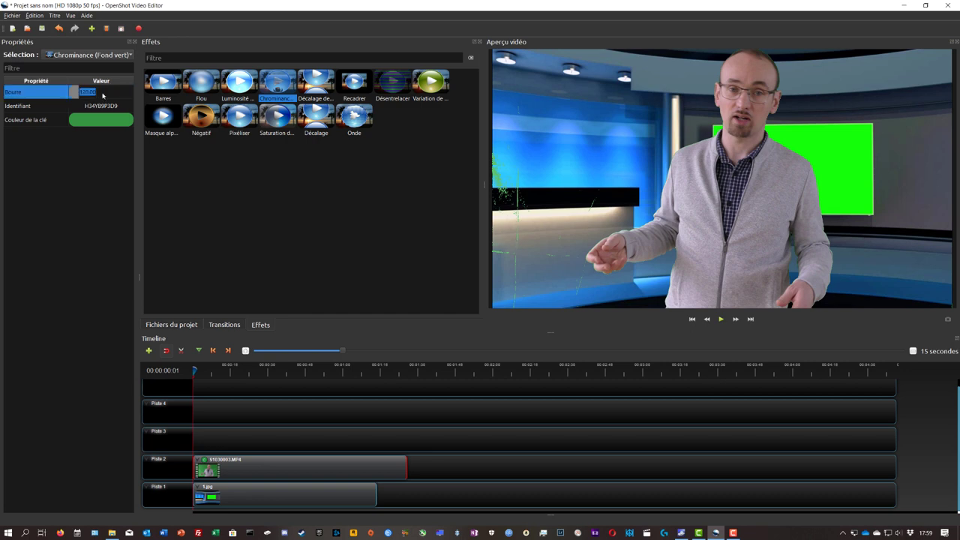
{"action": "type", "text": "130"}
{"action": "key", "text": "Return"}
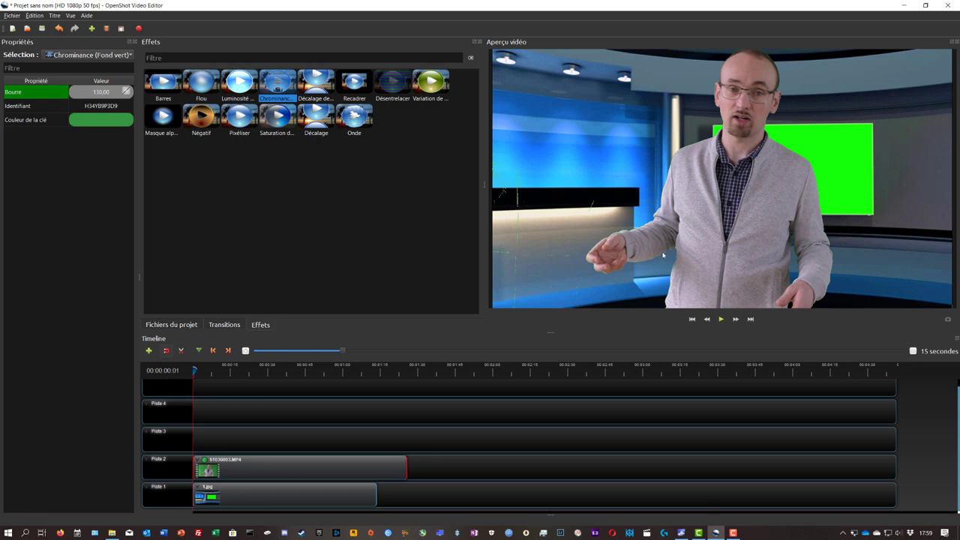
- Set the Chrominance effect's Bourre value to 140 and play the first seconds of the timeline to check the keying
{"action": "double_click", "coordinate": [78, 91]}
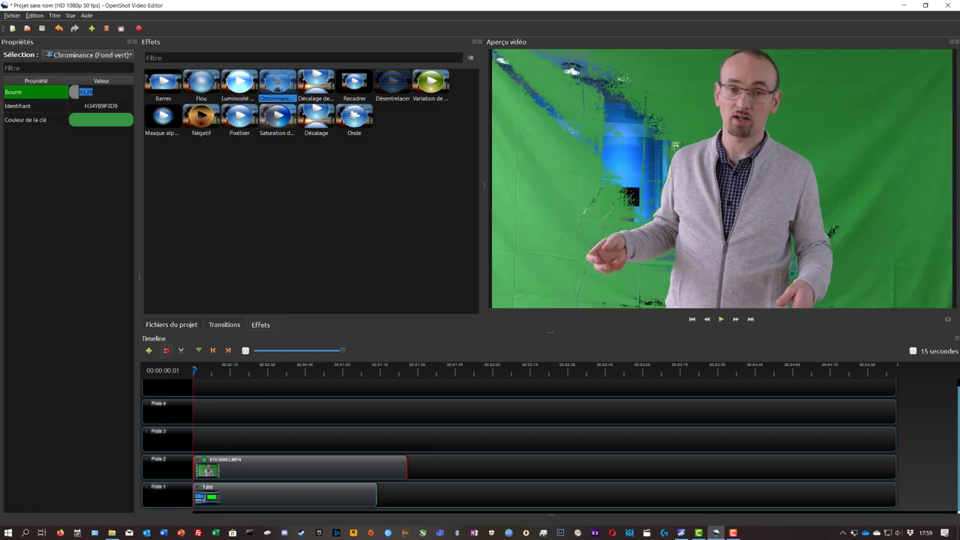
{"action": "type", "text": "140"}
{"action": "key", "text": "Return"}
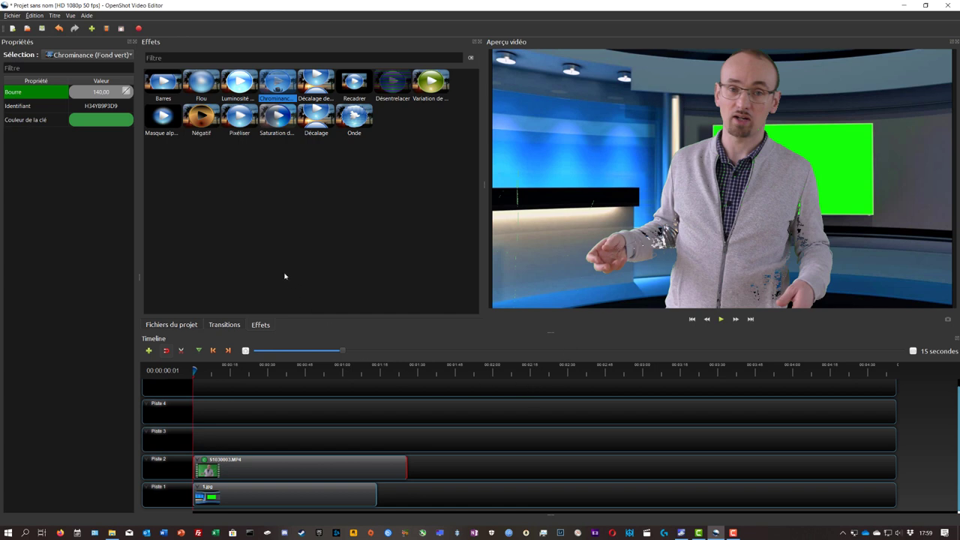
{"action": "key", "text": "space"}
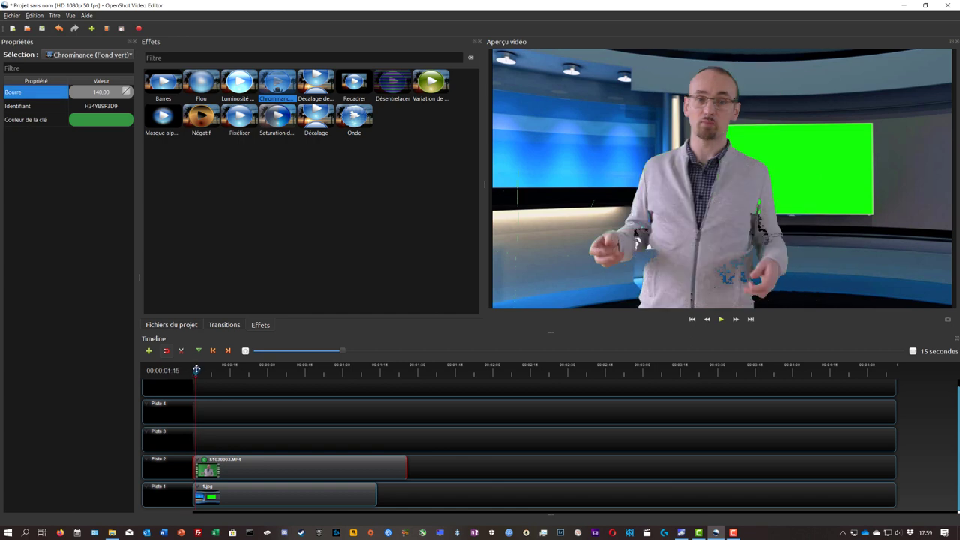
{"action": "left_click", "coordinate": [723, 320]}
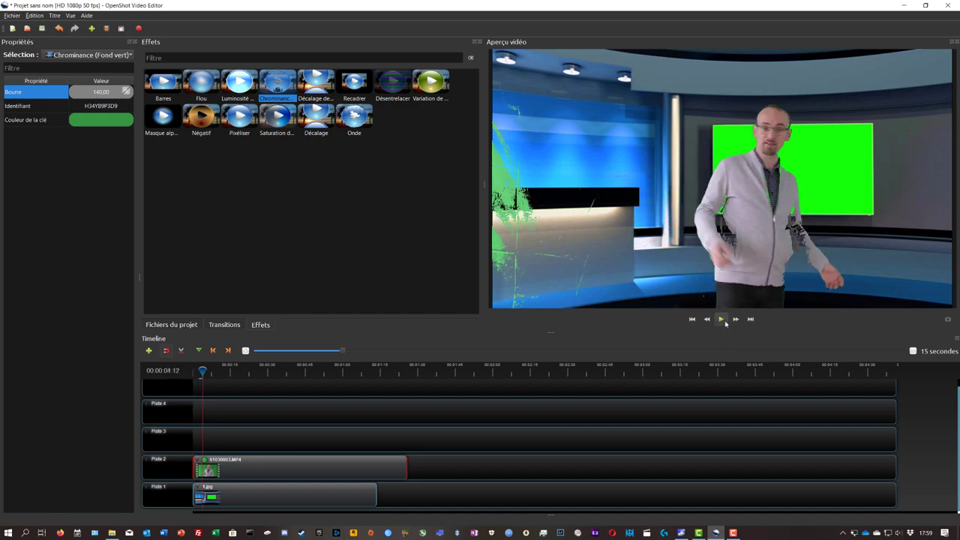